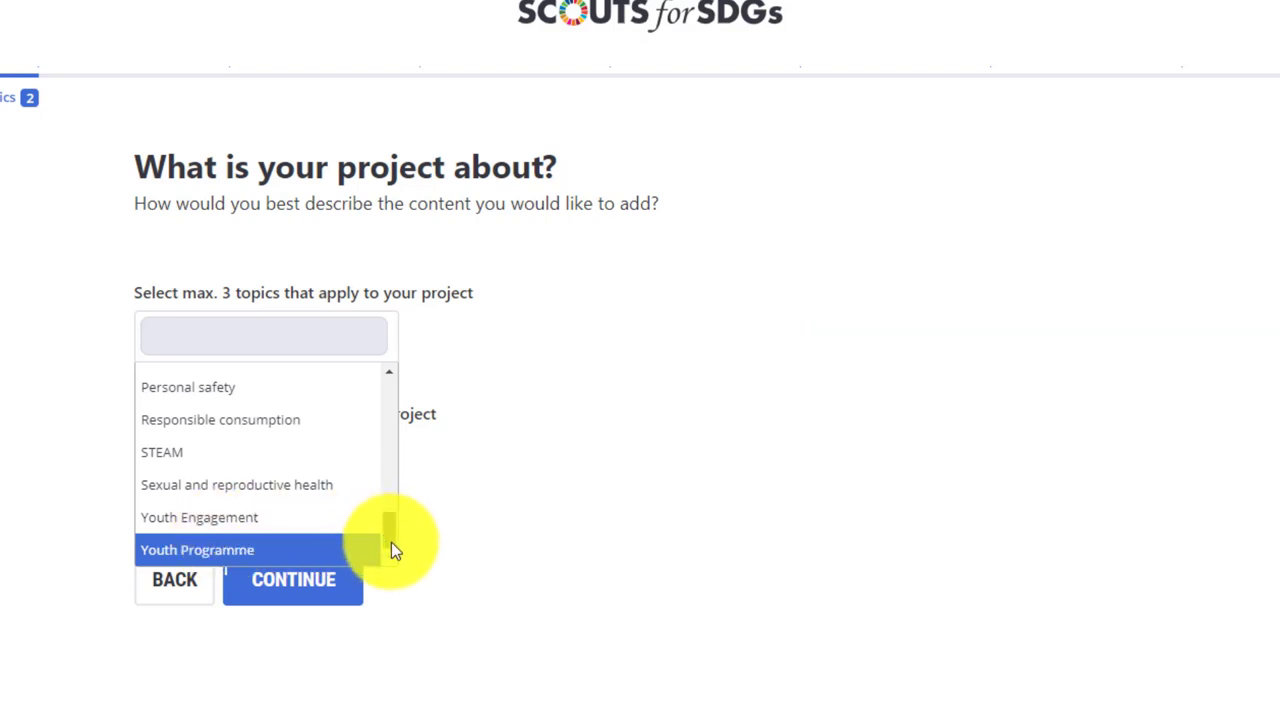
Select Leadership, Legacy BWF and Peacebuilding as the three topics that apply to the project.
scroll(390, 530, "up", 1)
scroll(392, 532, "up", 2)
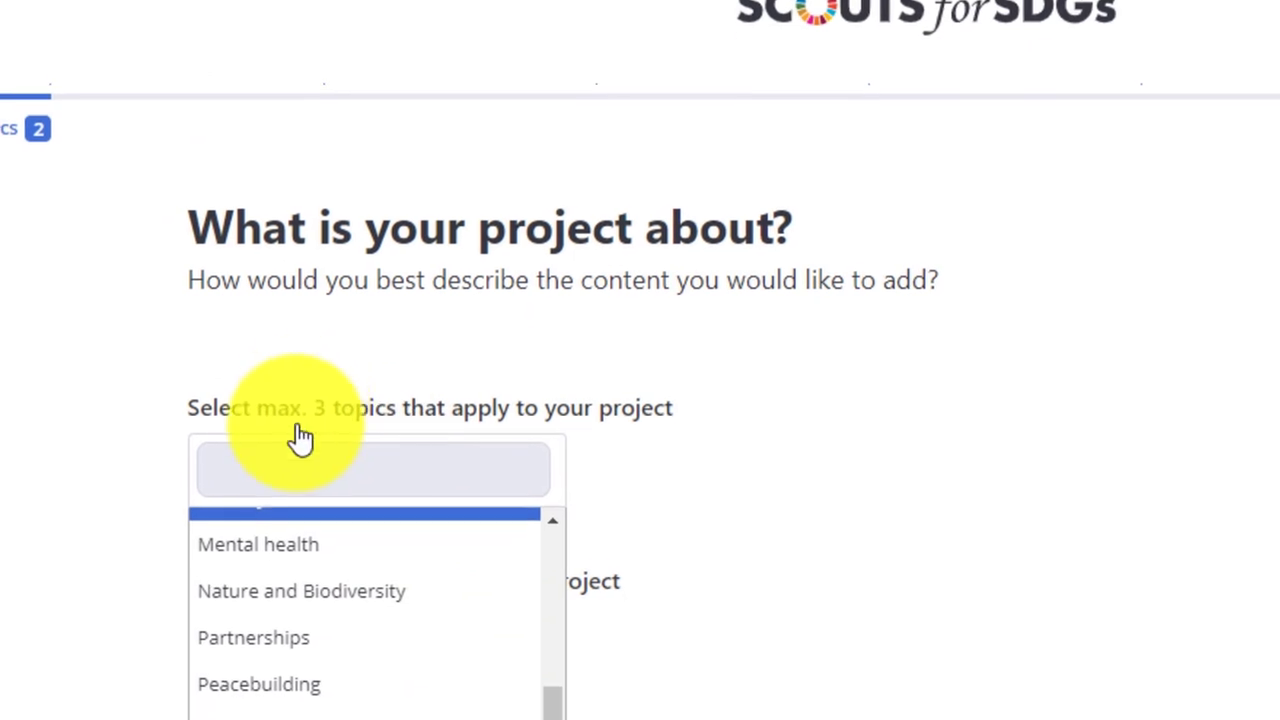
scroll(552, 712, "up", 1)
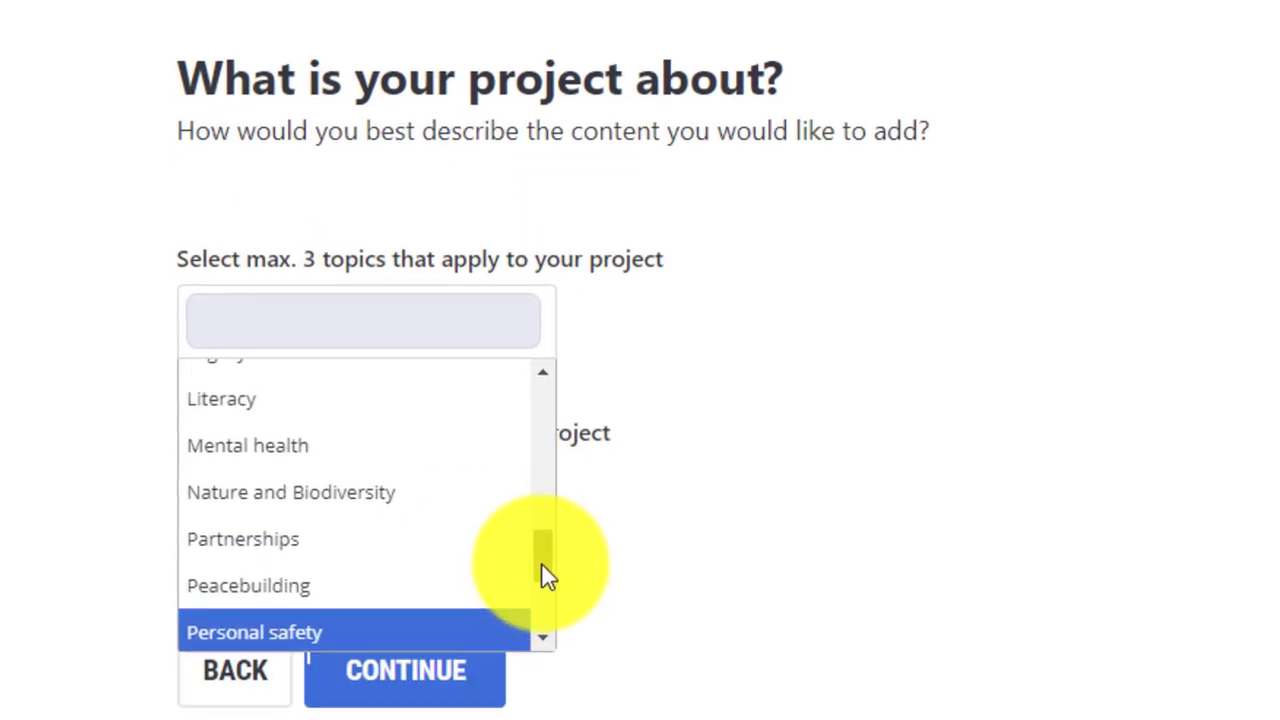
left_click_drag(542, 563, 543, 530)
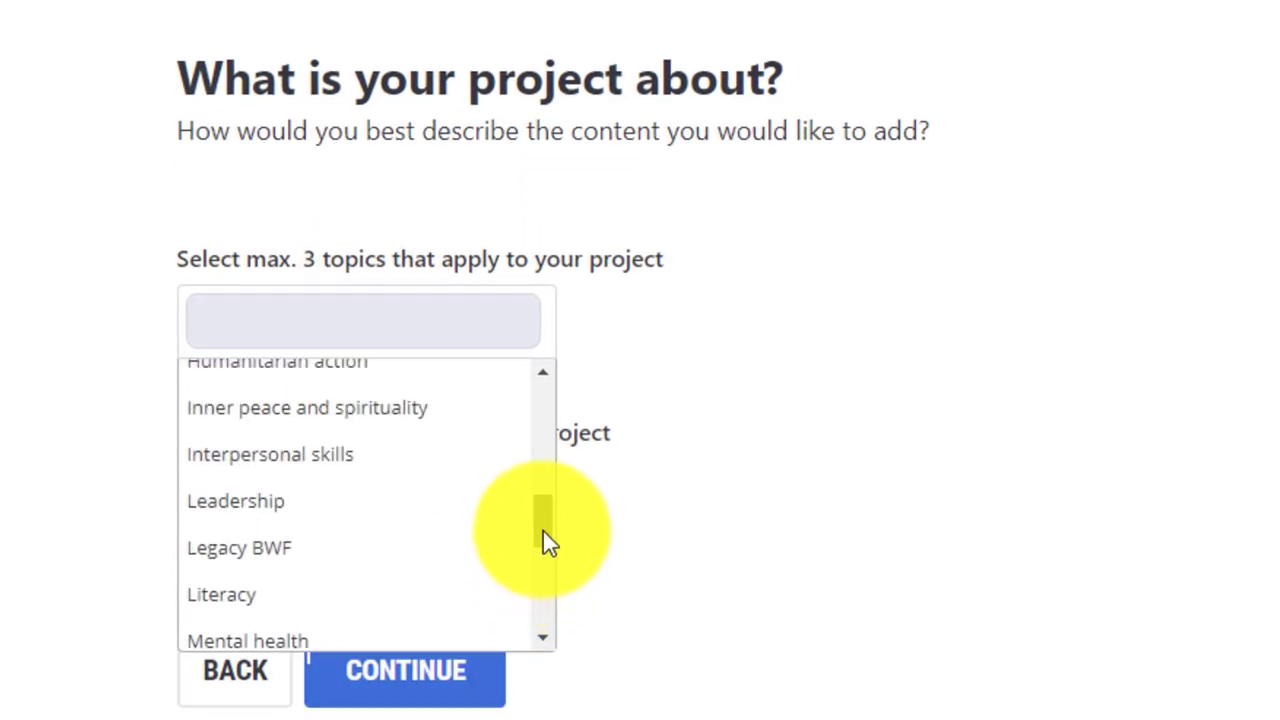
left_click(290, 502)
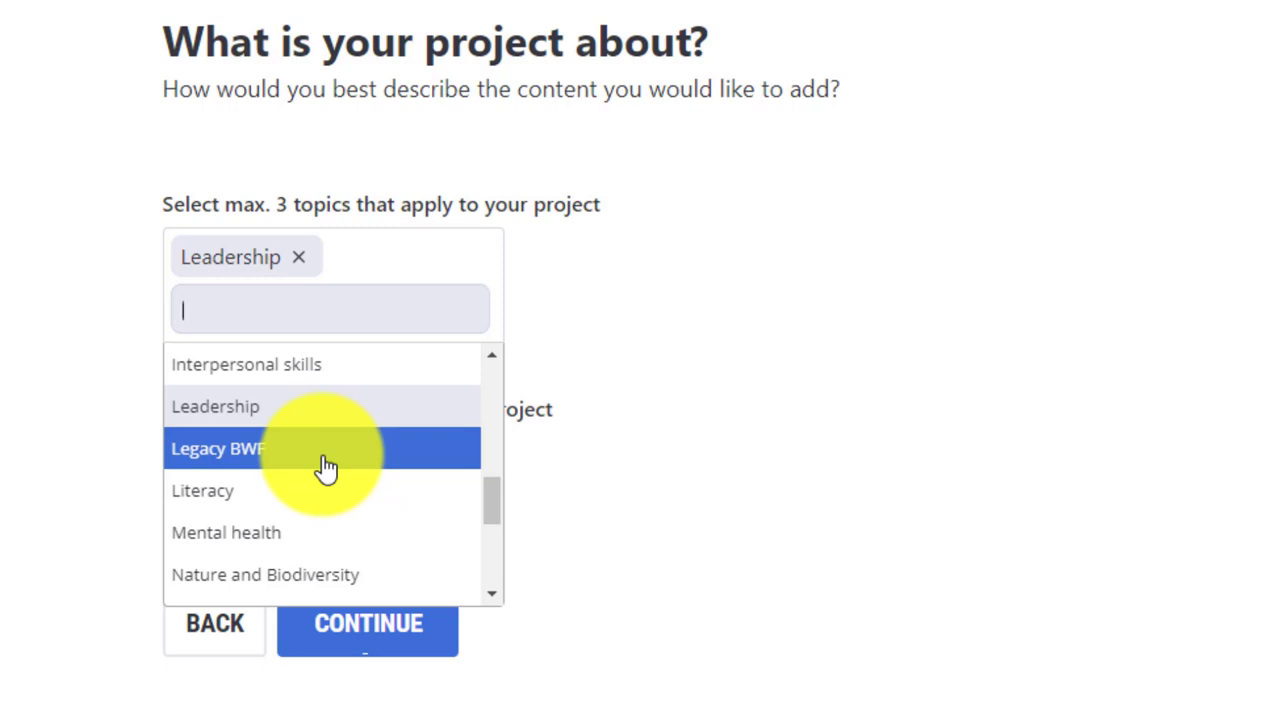
left_click(326, 468)
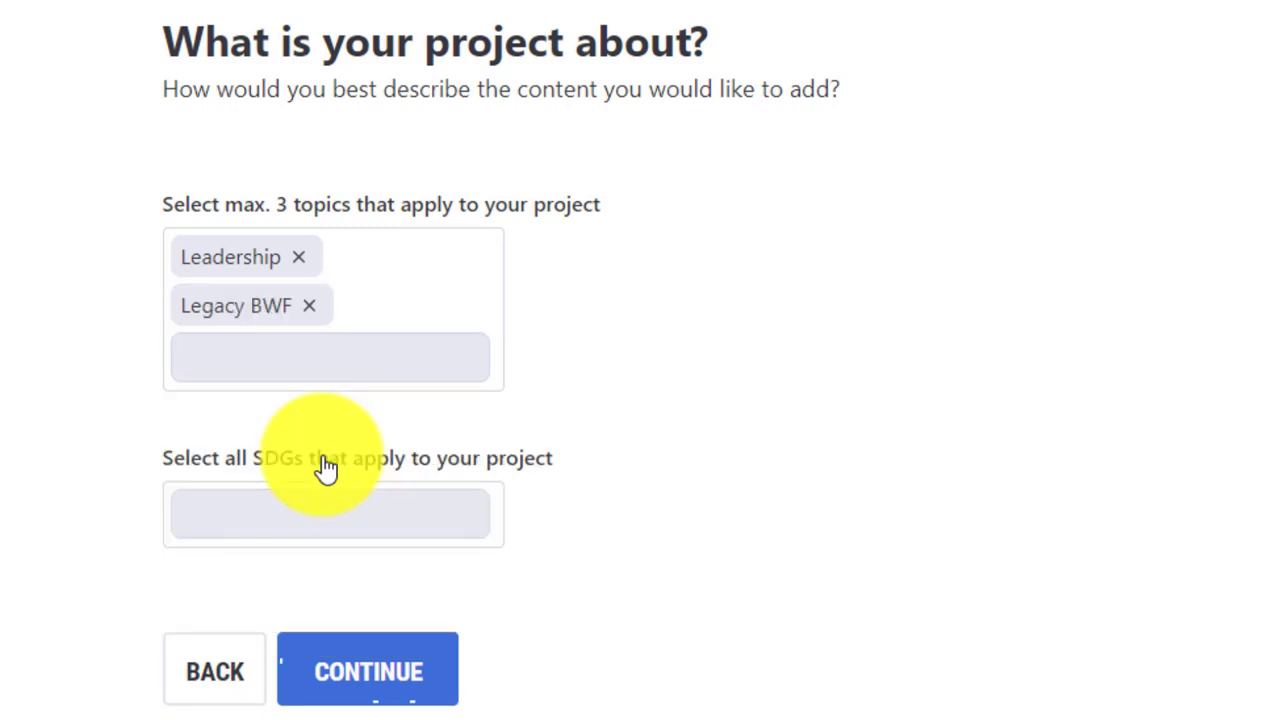
left_click(365, 357)
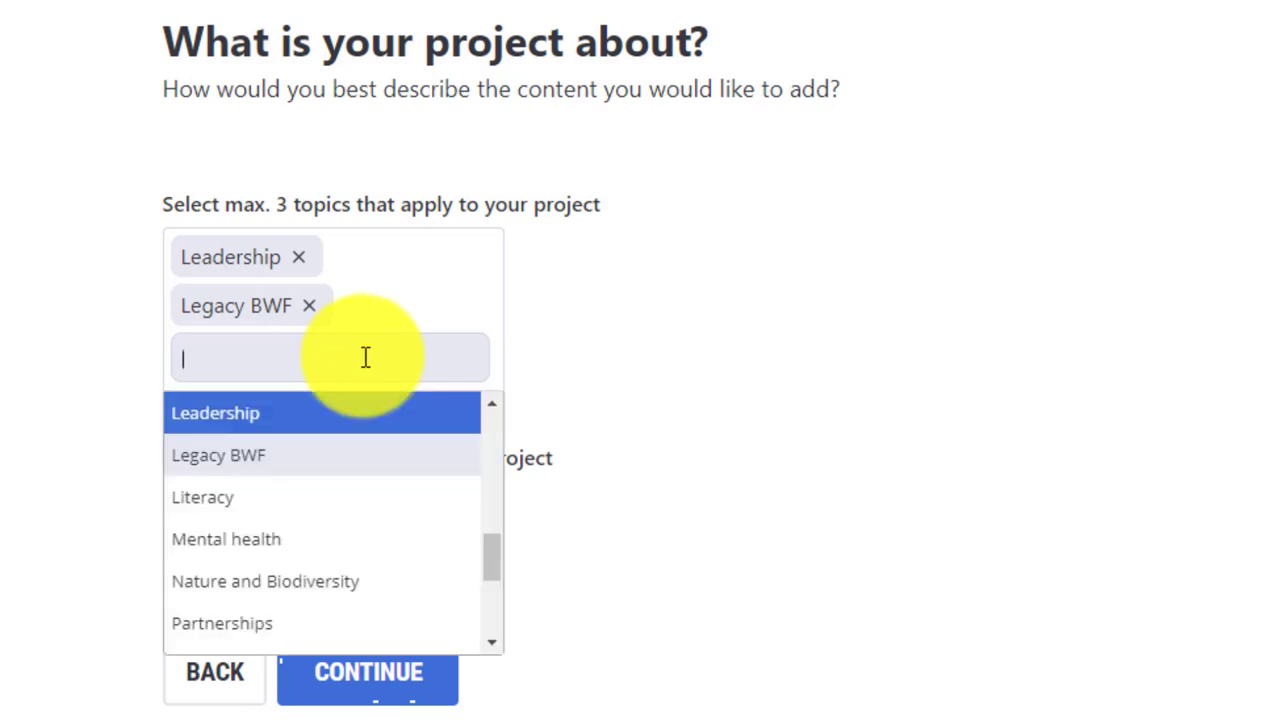
left_click_drag(488, 562, 484, 594)
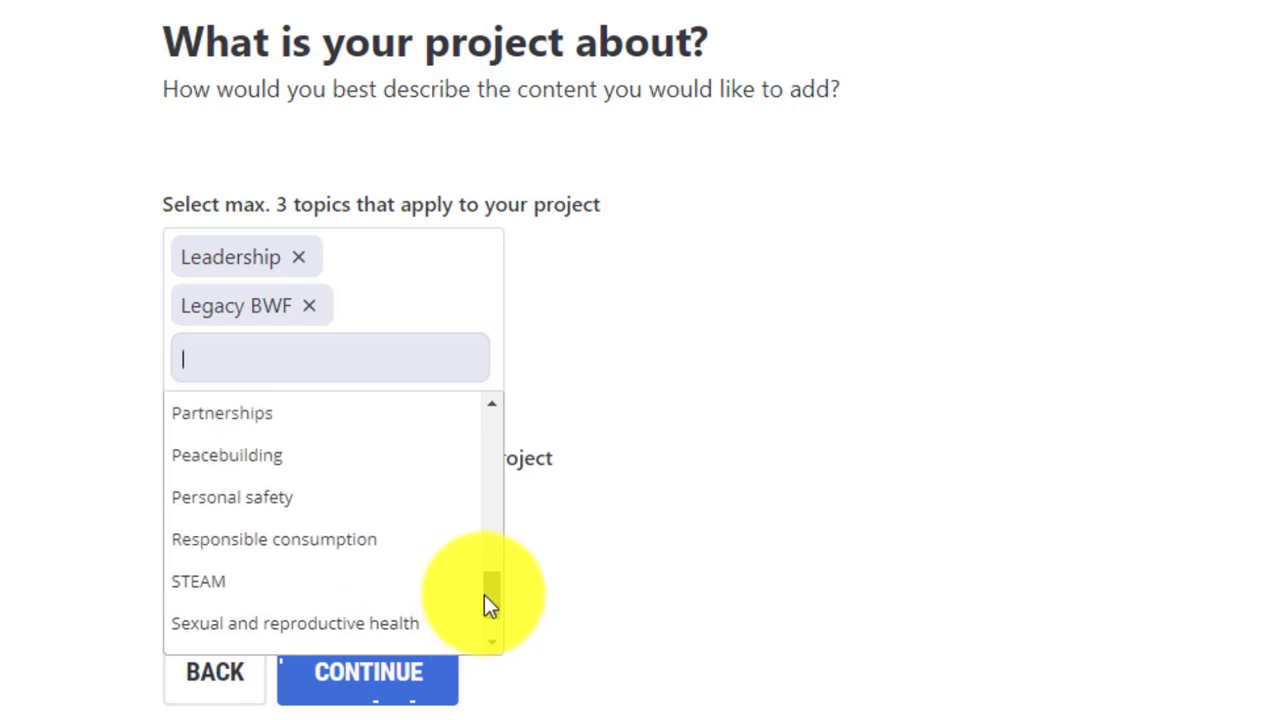
left_click(312, 472)
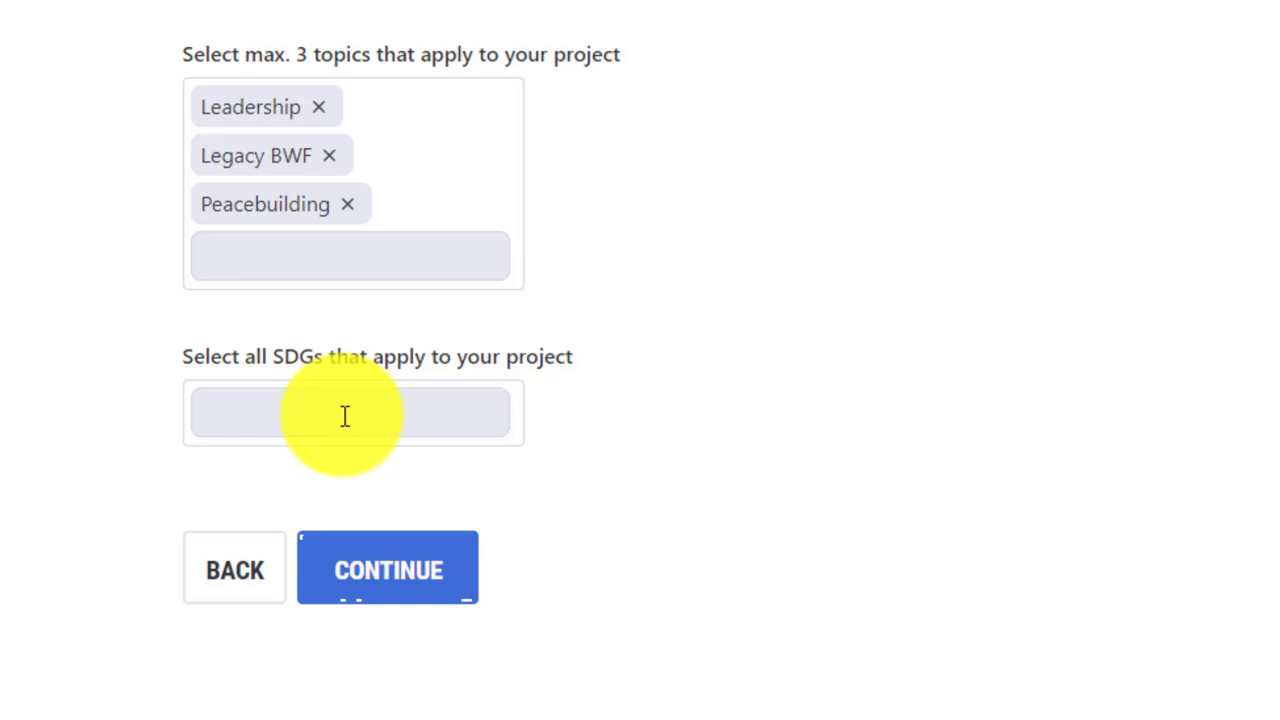
Choose SDG-4 Quality Education as the project's SDG and continue to the project date and location page.
left_click(345, 416)
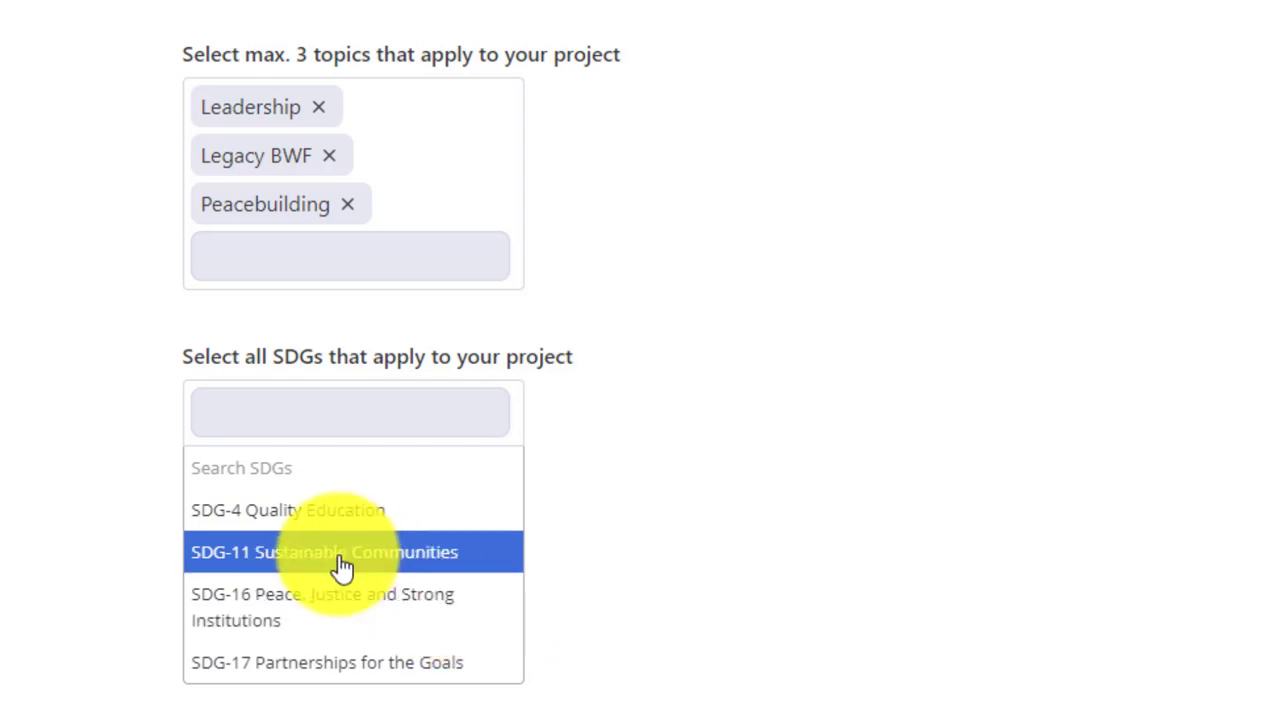
left_click(297, 522)
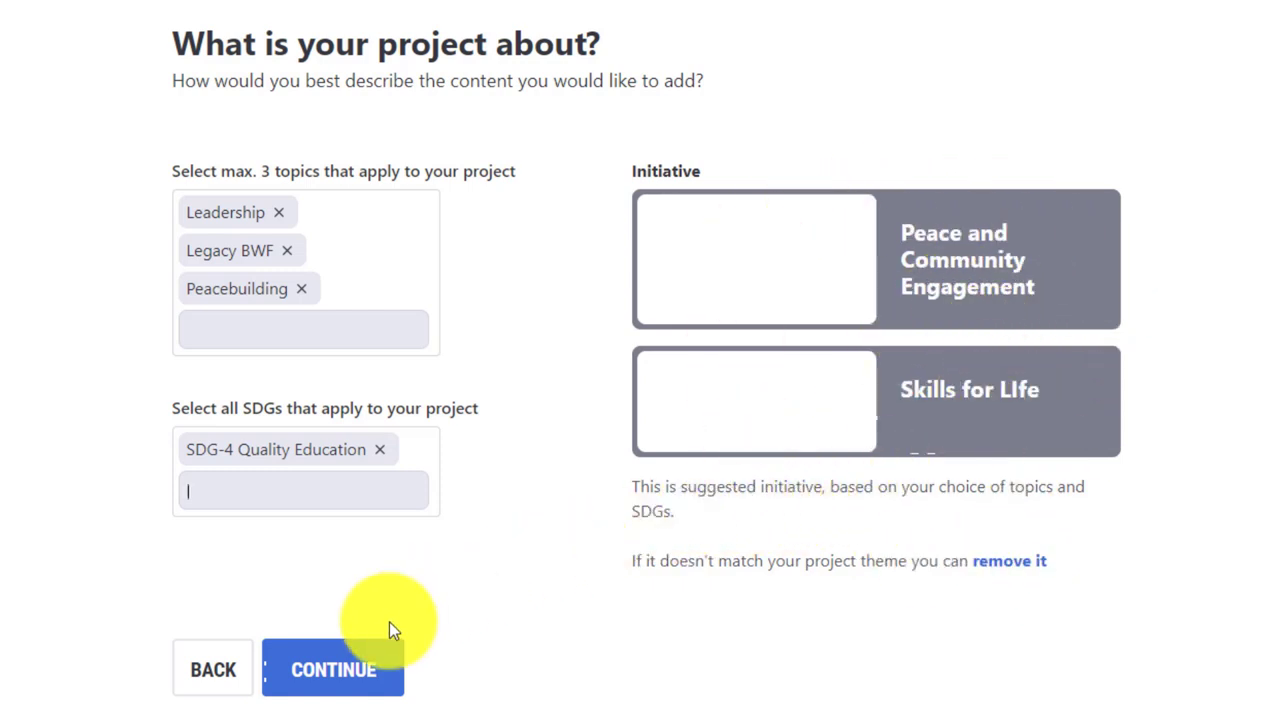
left_click(365, 685)
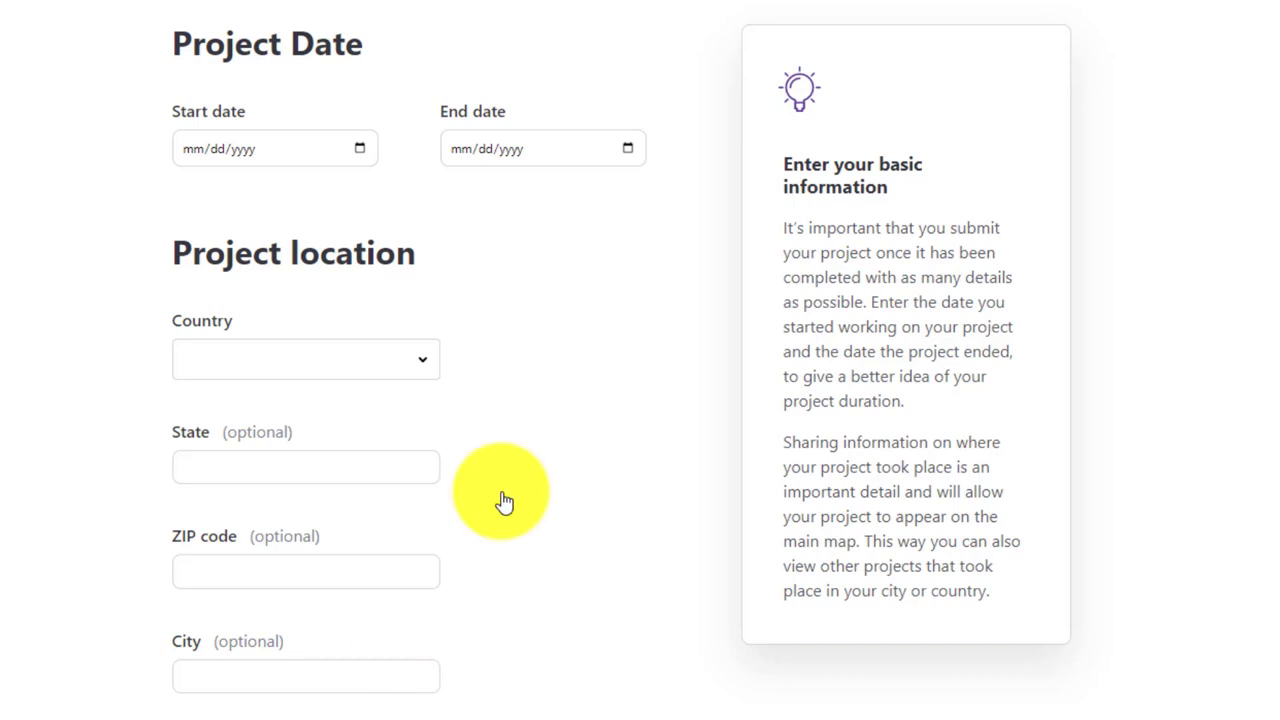
Set the project's start date to 10/07/2022 and its end date to 10/09/2022.
left_click(357, 149)
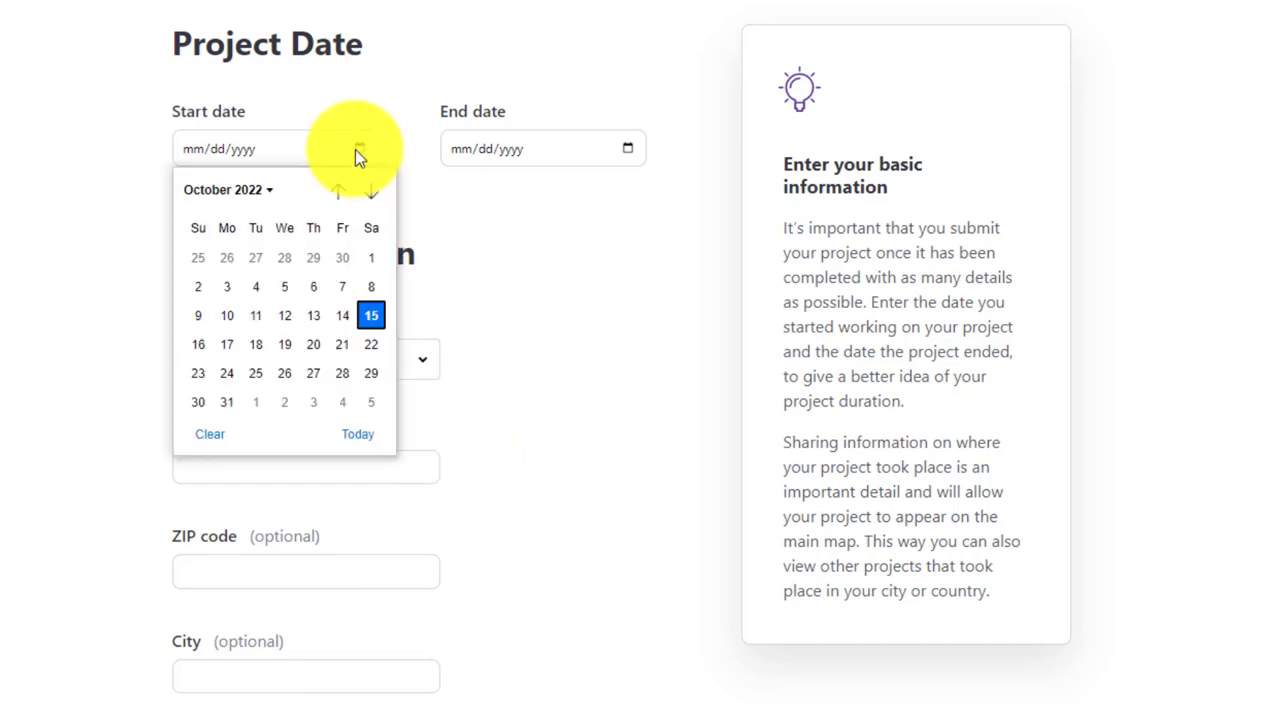
left_click(341, 286)
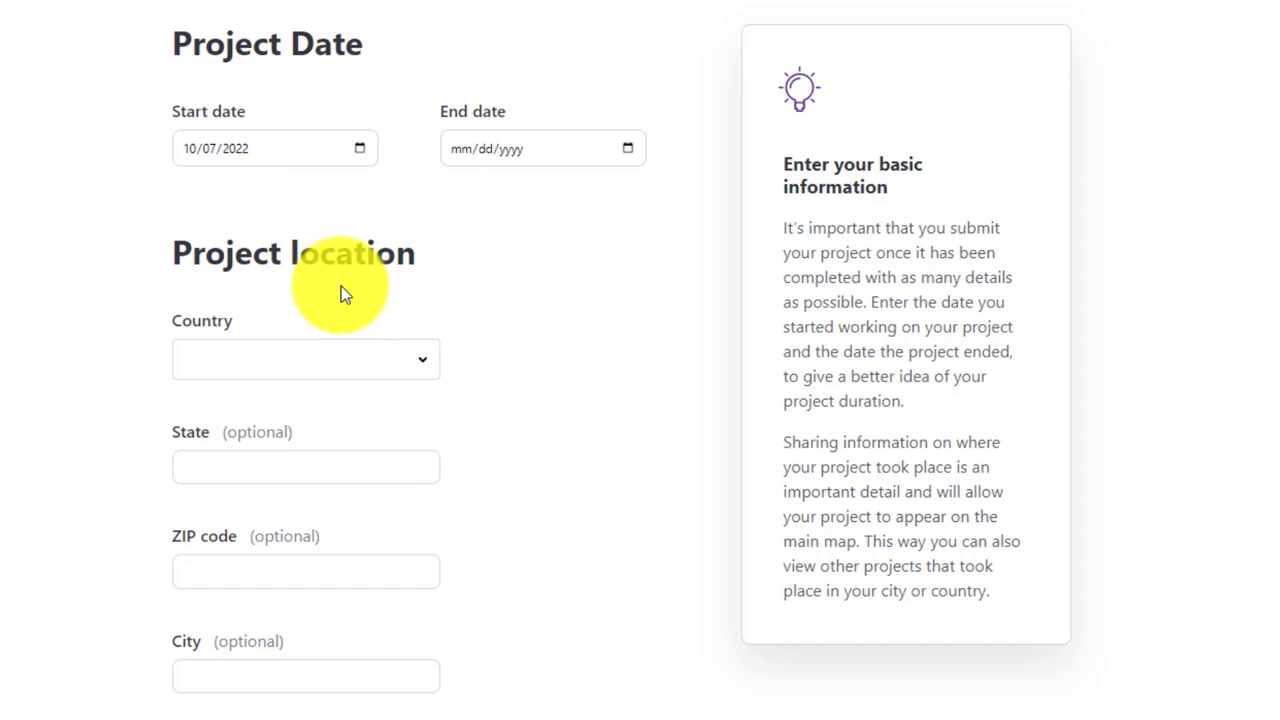
left_click(626, 150)
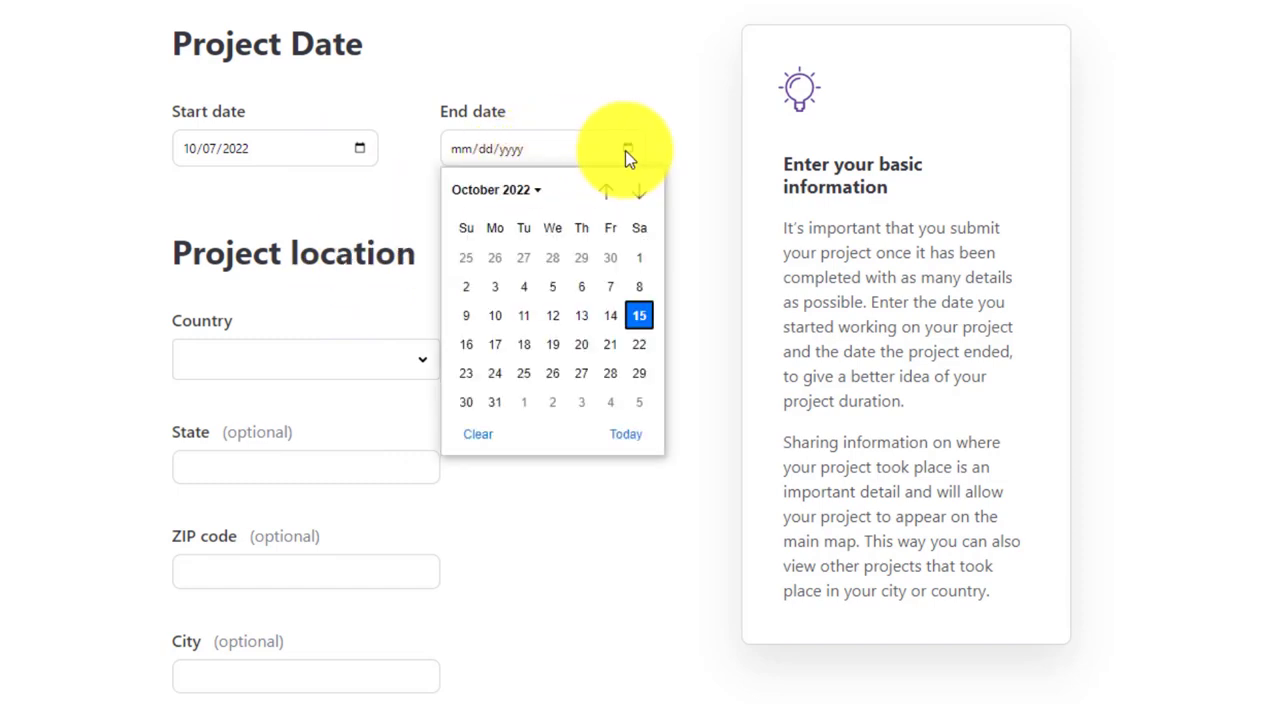
left_click(466, 316)
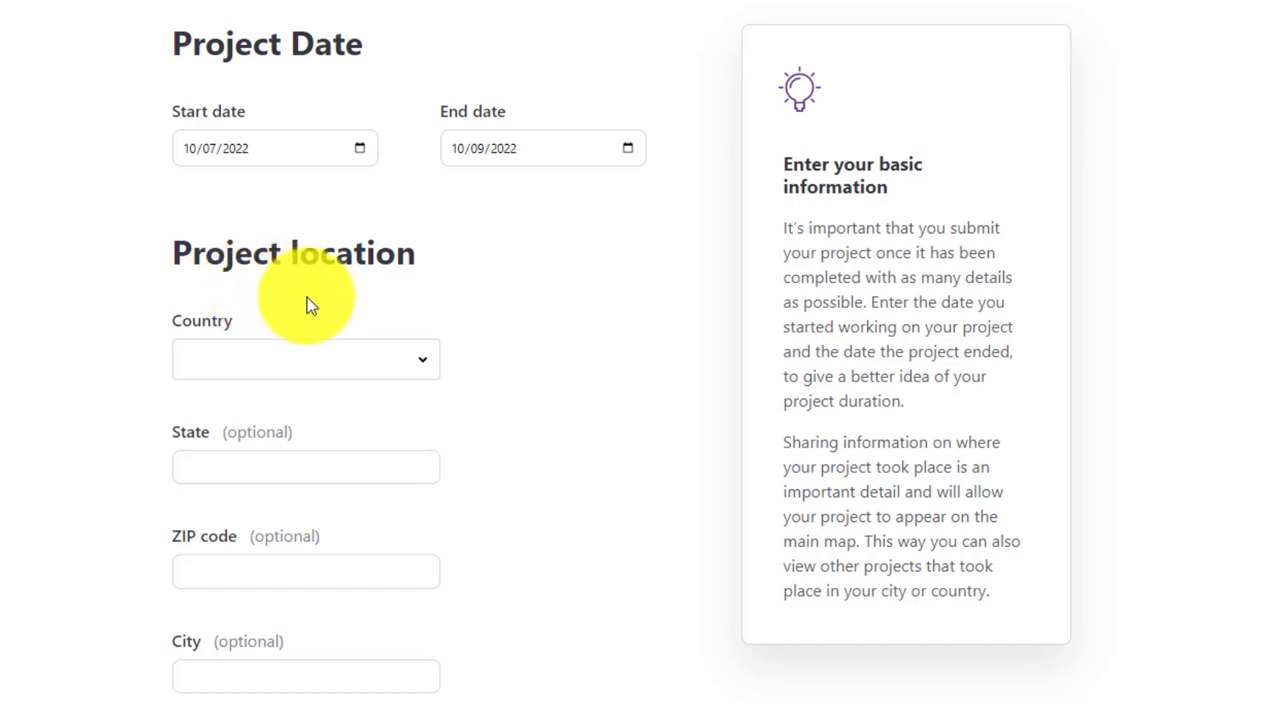
Set the project location's country to Thailand, leave the optional location fields empty, and continue to the project details.
left_click(422, 374)
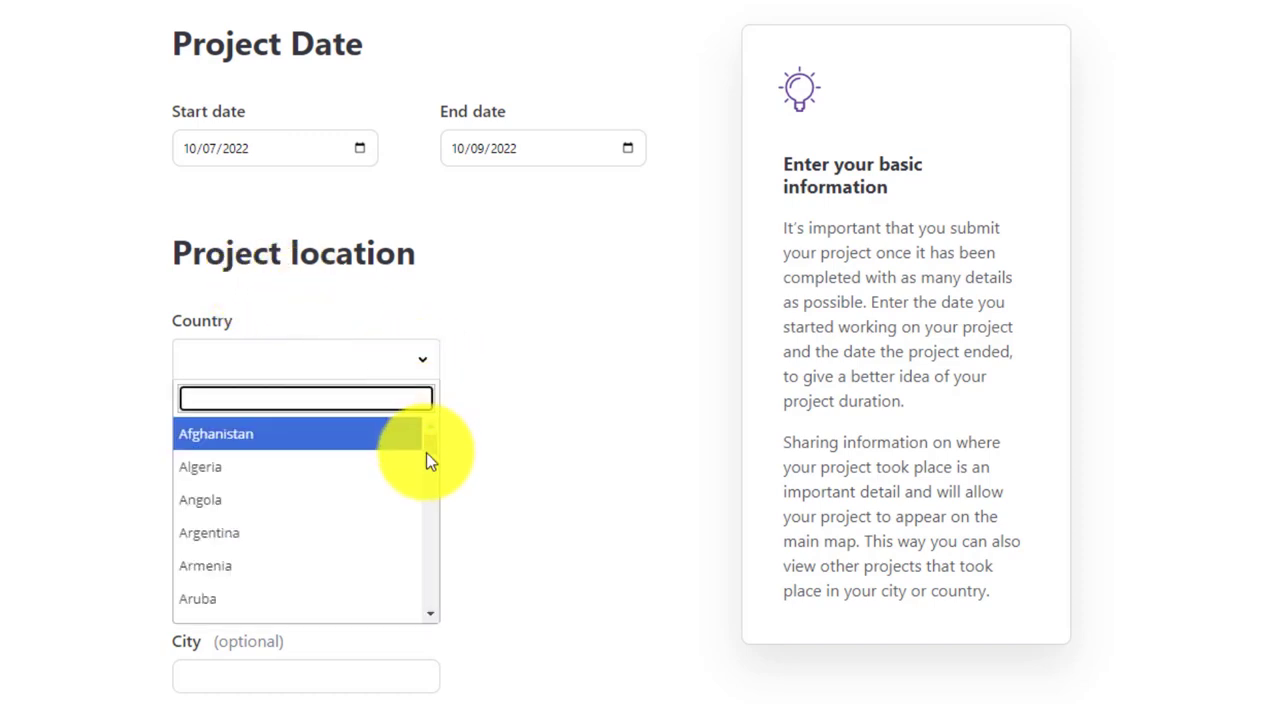
left_click_drag(430, 450, 437, 598)
scroll(430, 597, "down", 1)
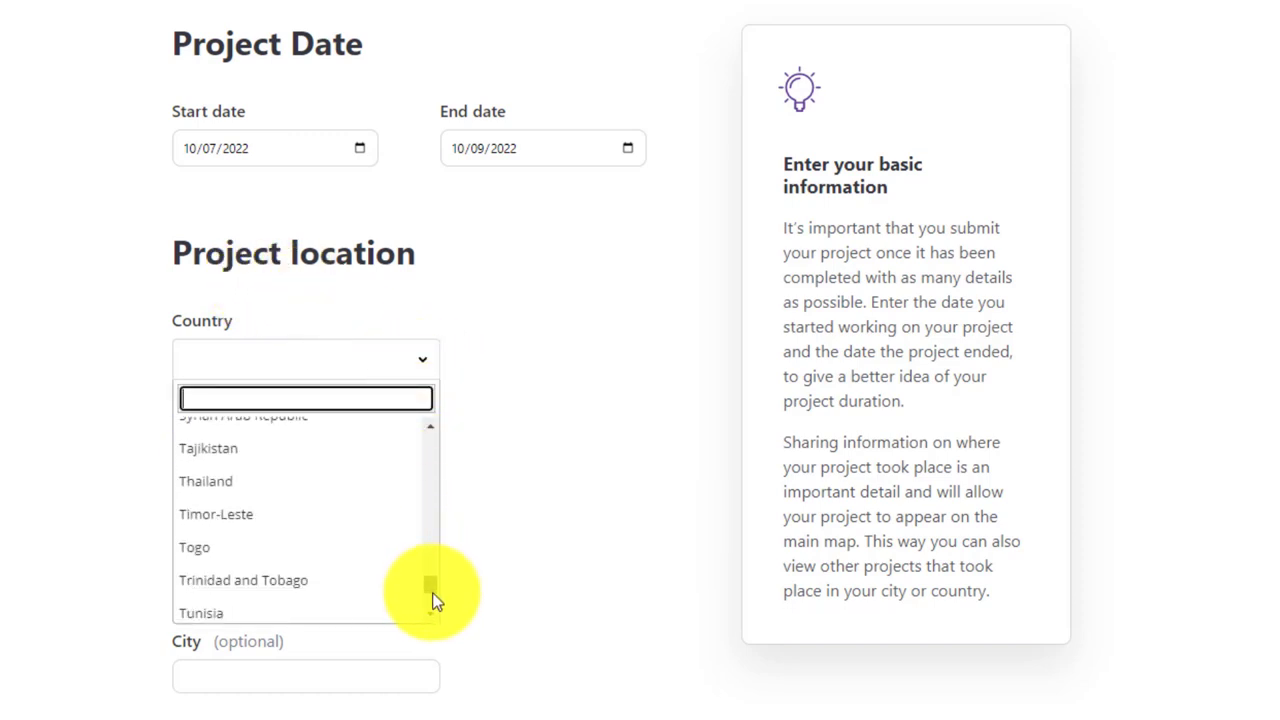
left_click(251, 491)
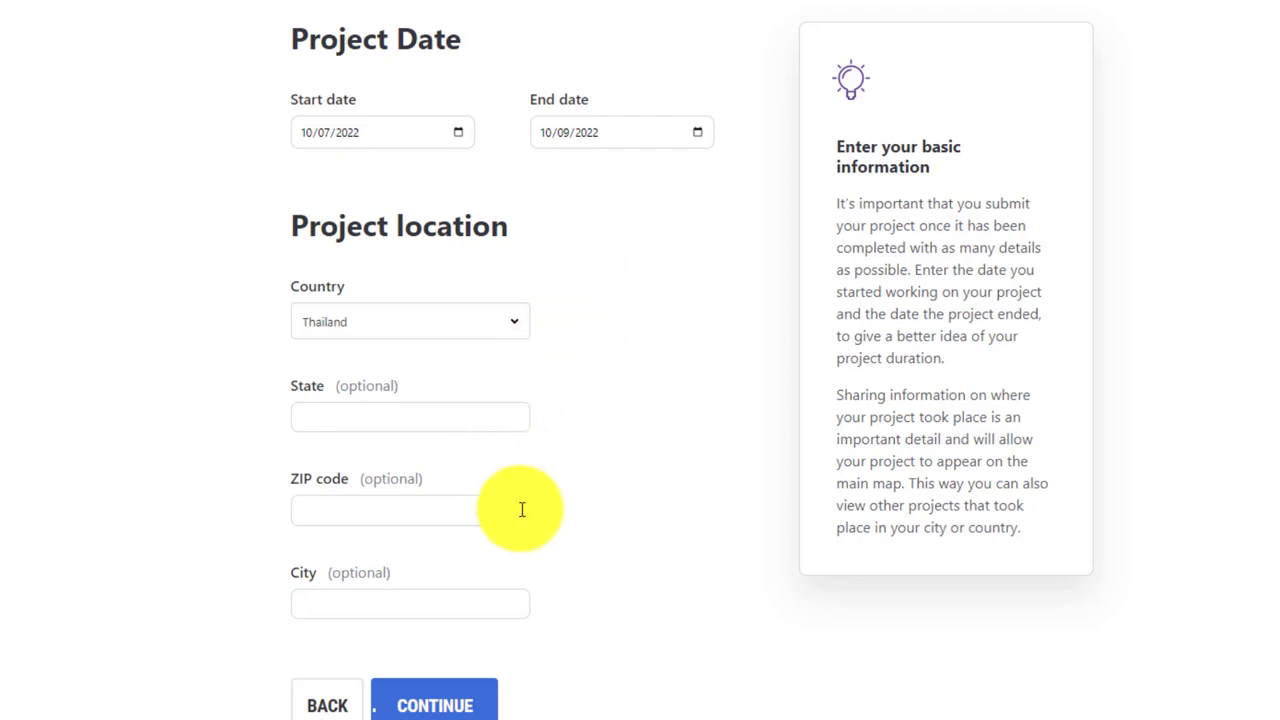
left_click(477, 697)
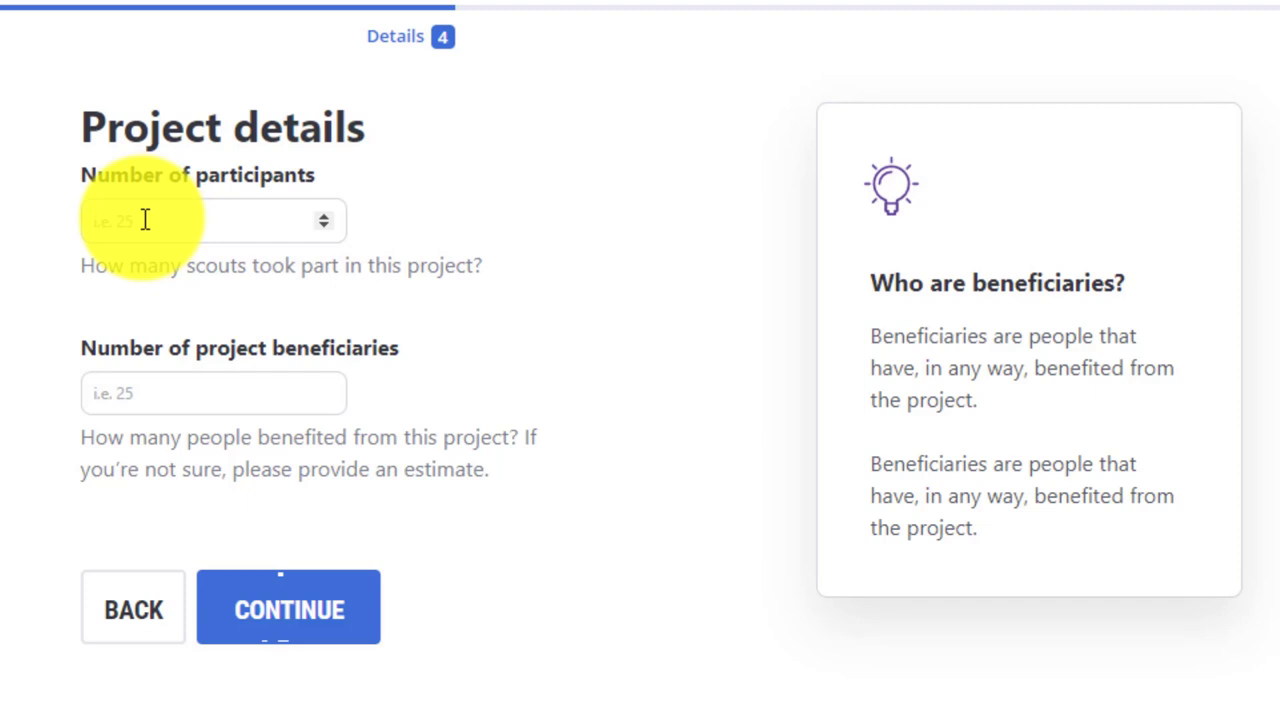
Enter 310 participants and 310 project beneficiaries, and continue to the motivation page.
left_click(147, 219)
type("310")
left_click(110, 393)
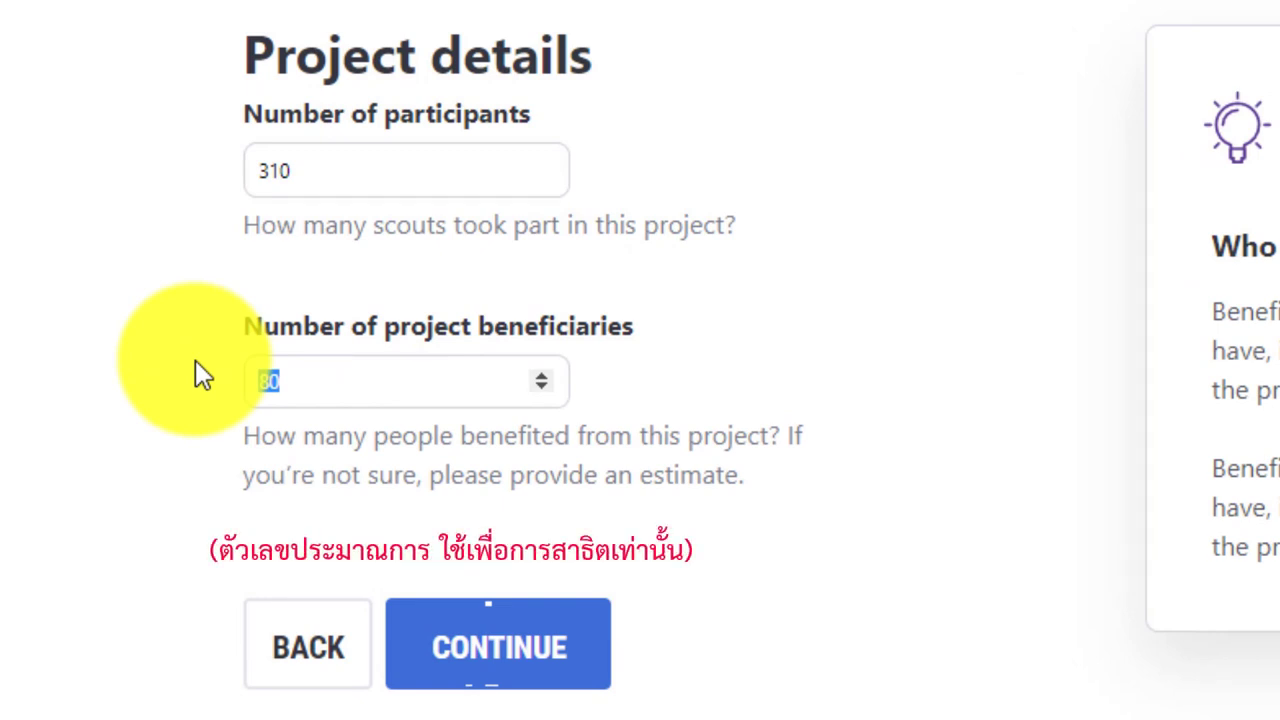
type("310")
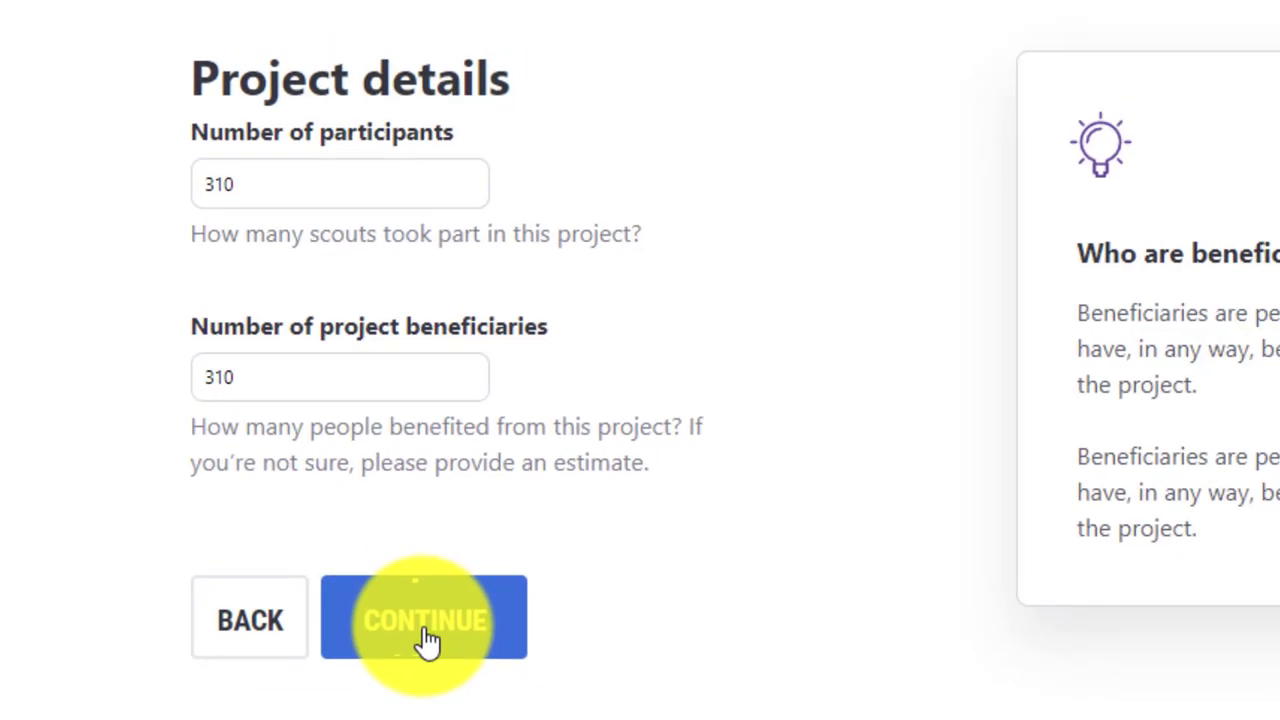
left_click(427, 640)
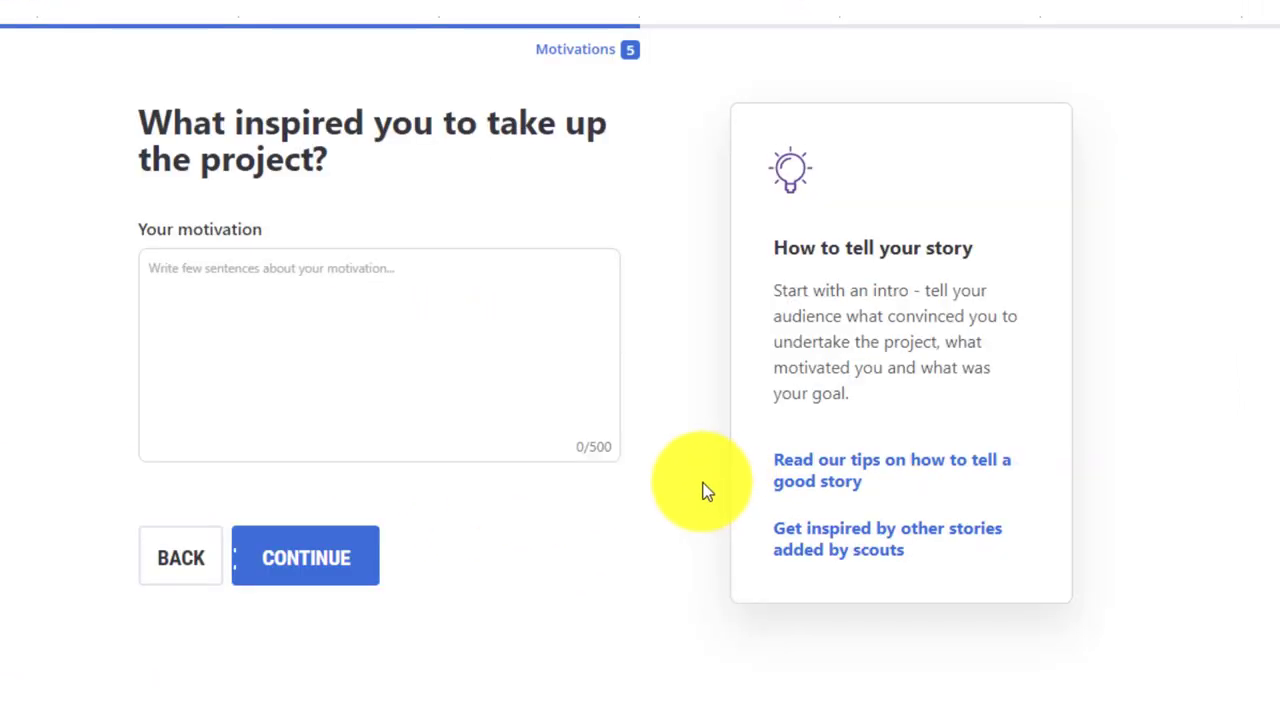
Paste the prepared English and Thai text about the importance of peace as the project motivation and continue.
right_click(294, 278)
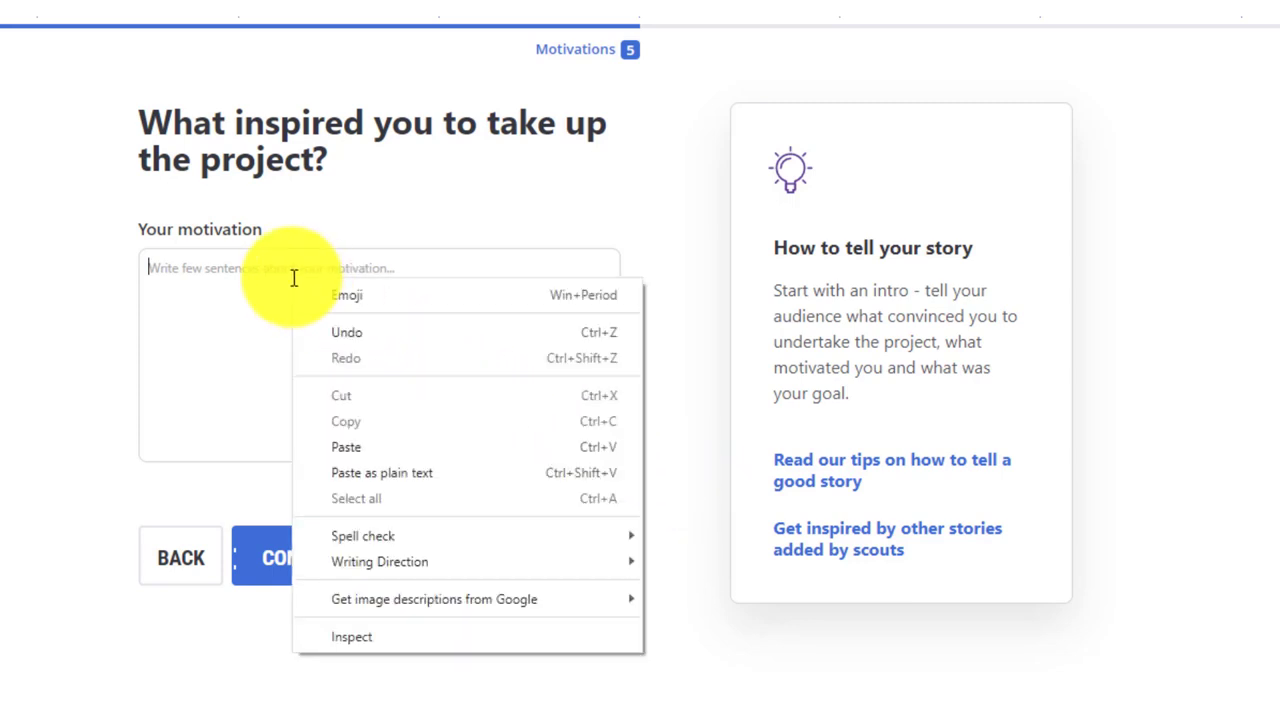
left_click(358, 456)
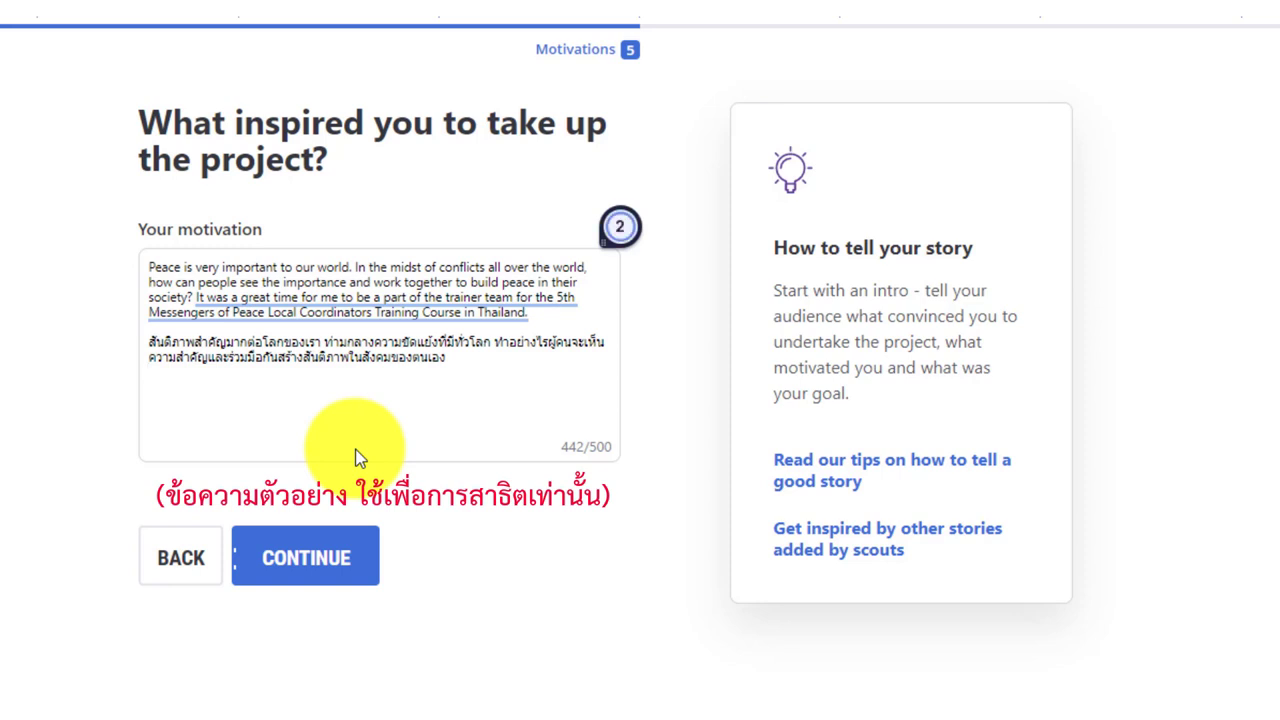
left_click(308, 545)
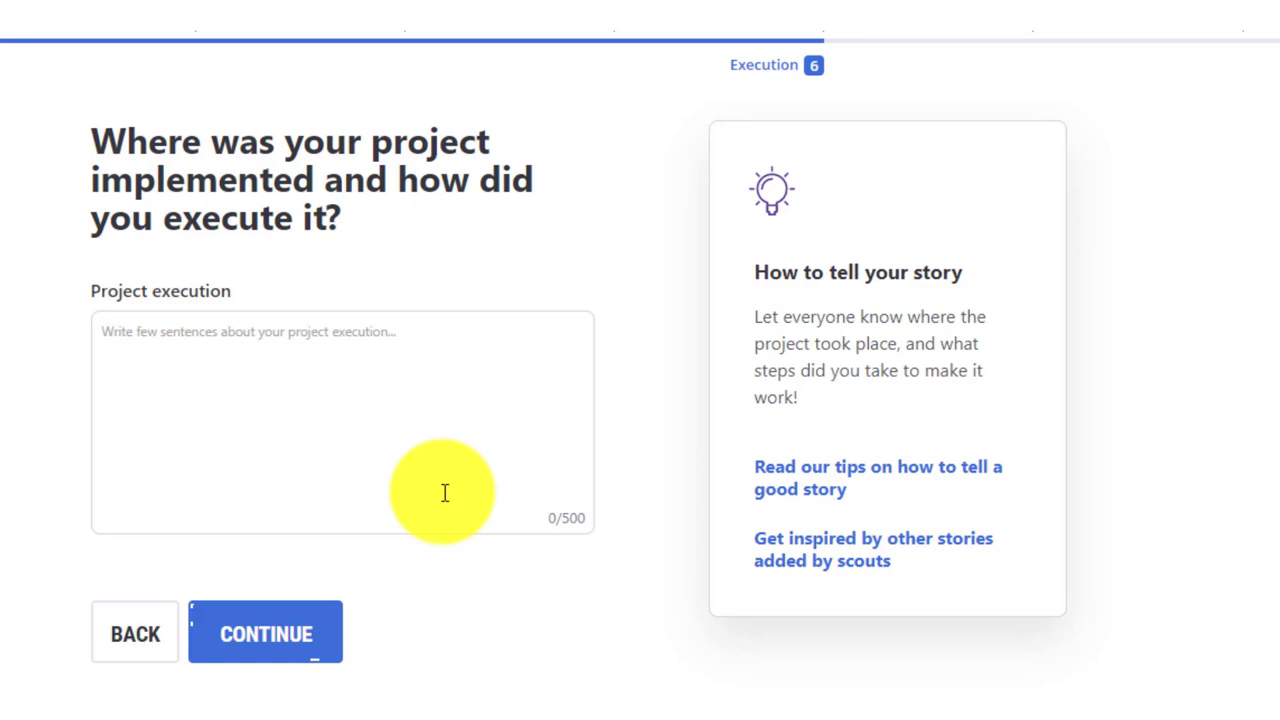
Paste the prepared project execution text, insert a blank line between its English and Thai parts, and continue.
left_click(229, 352)
right_click(229, 356)
left_click(280, 528)
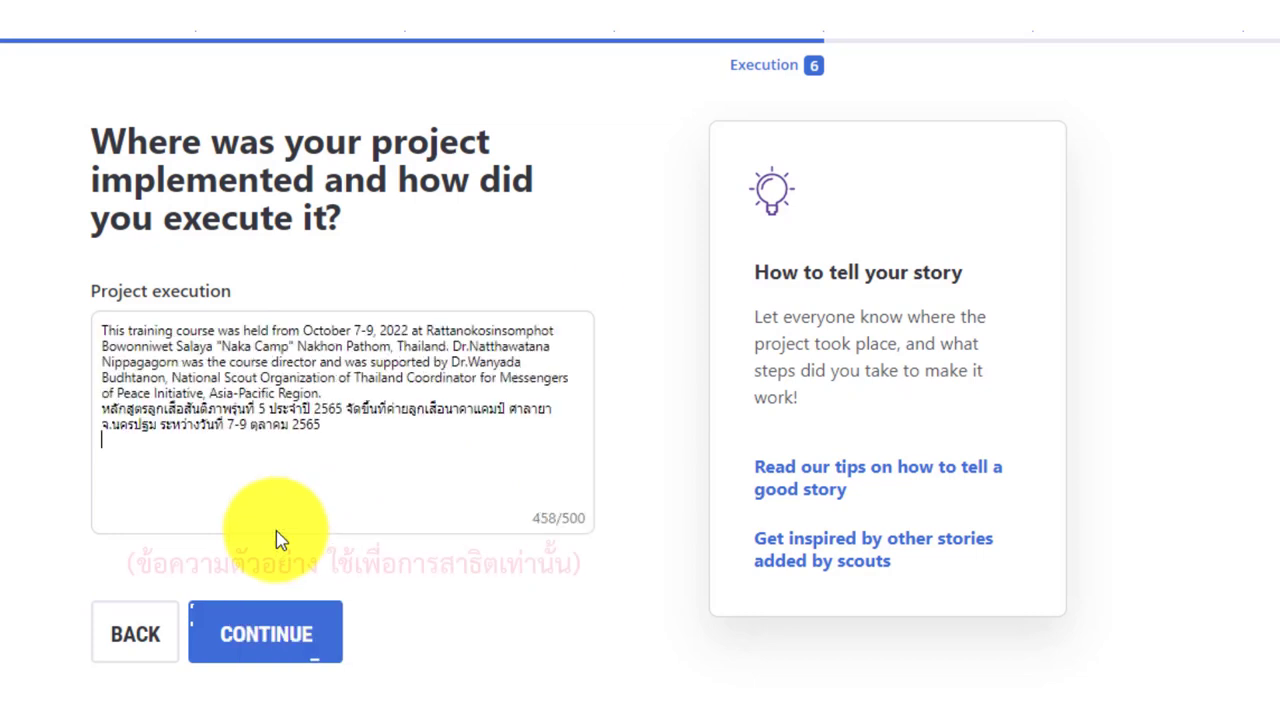
left_click(335, 393)
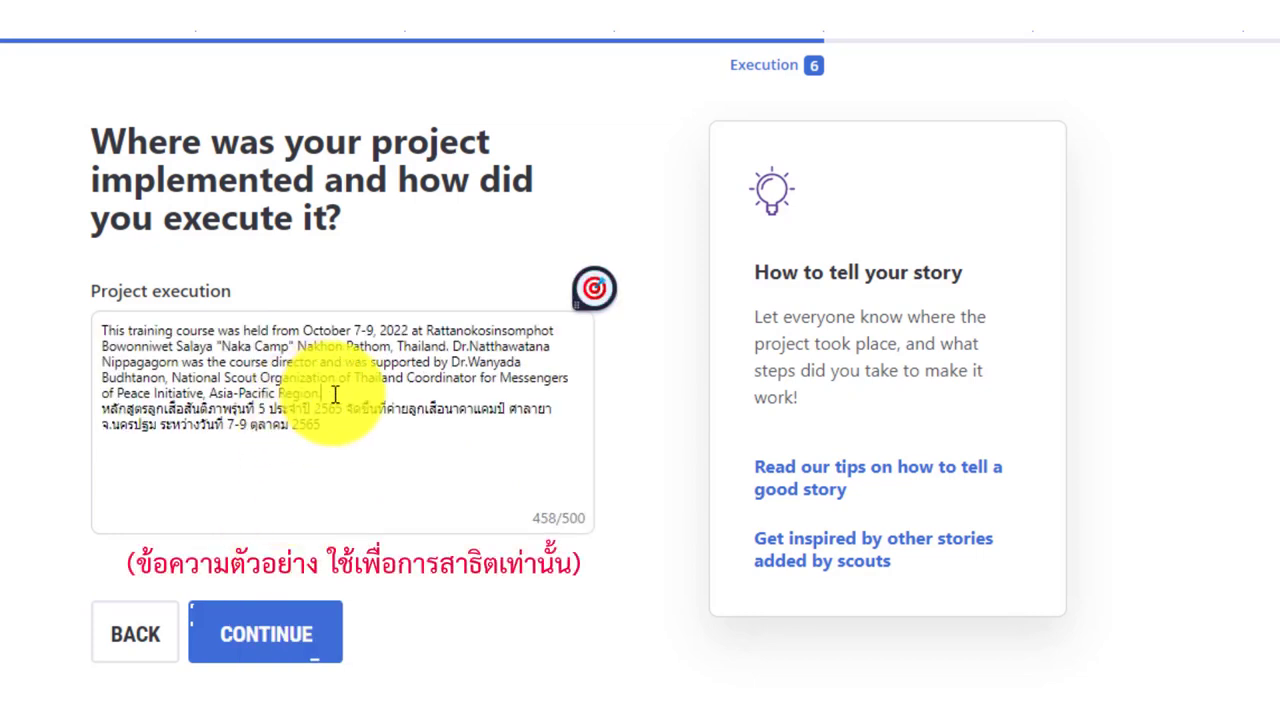
key("Return")
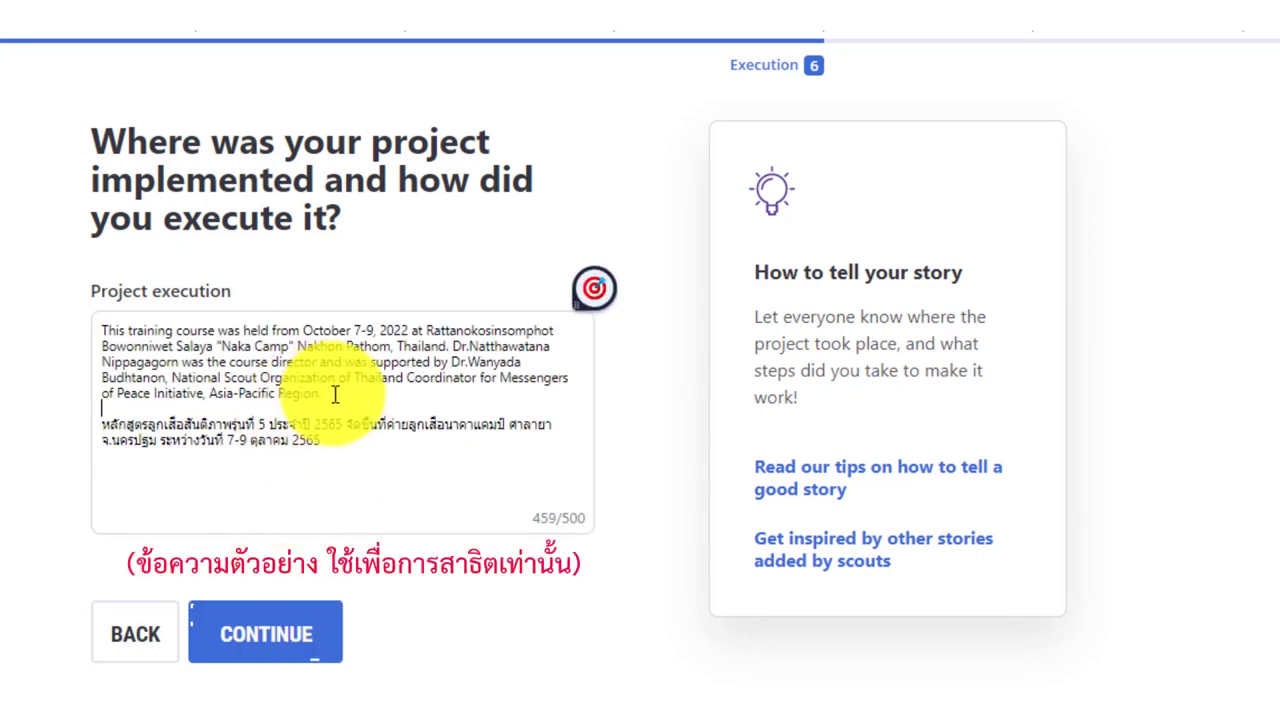
left_click(312, 633)
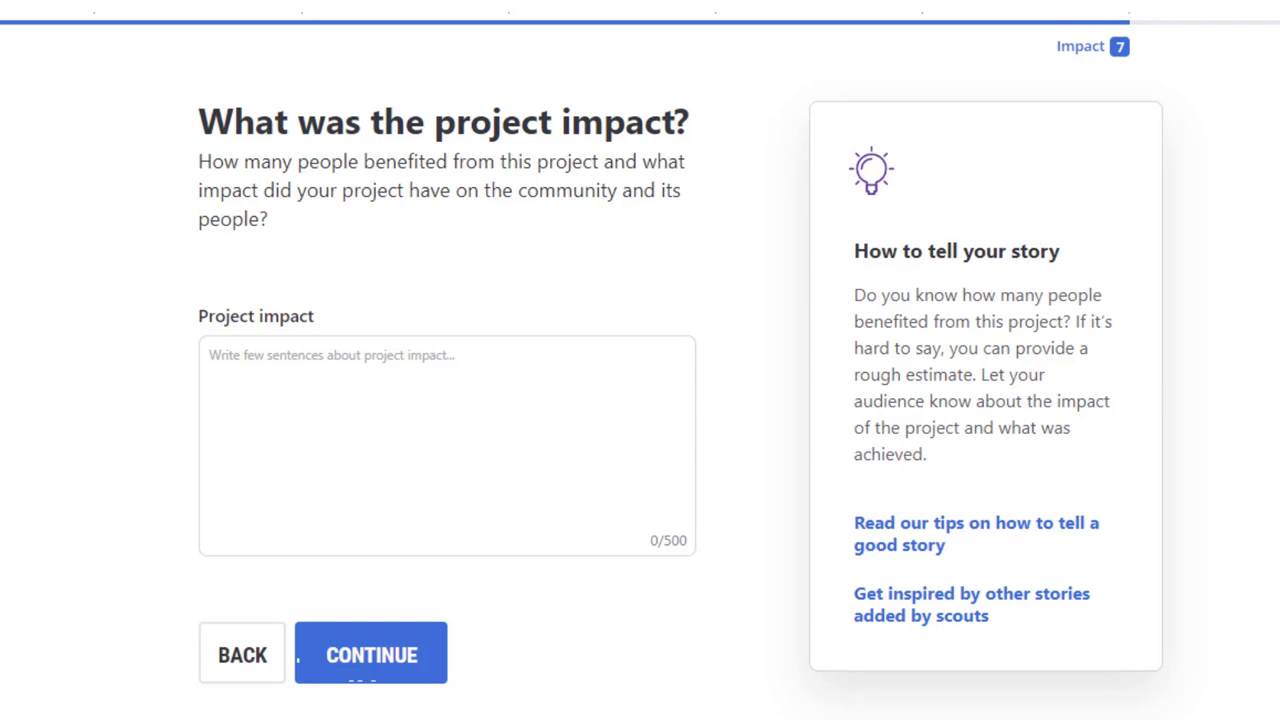
Paste the prepared project impact text, separate its English and Thai paragraphs with a blank line, and continue.
right_click(425, 383)
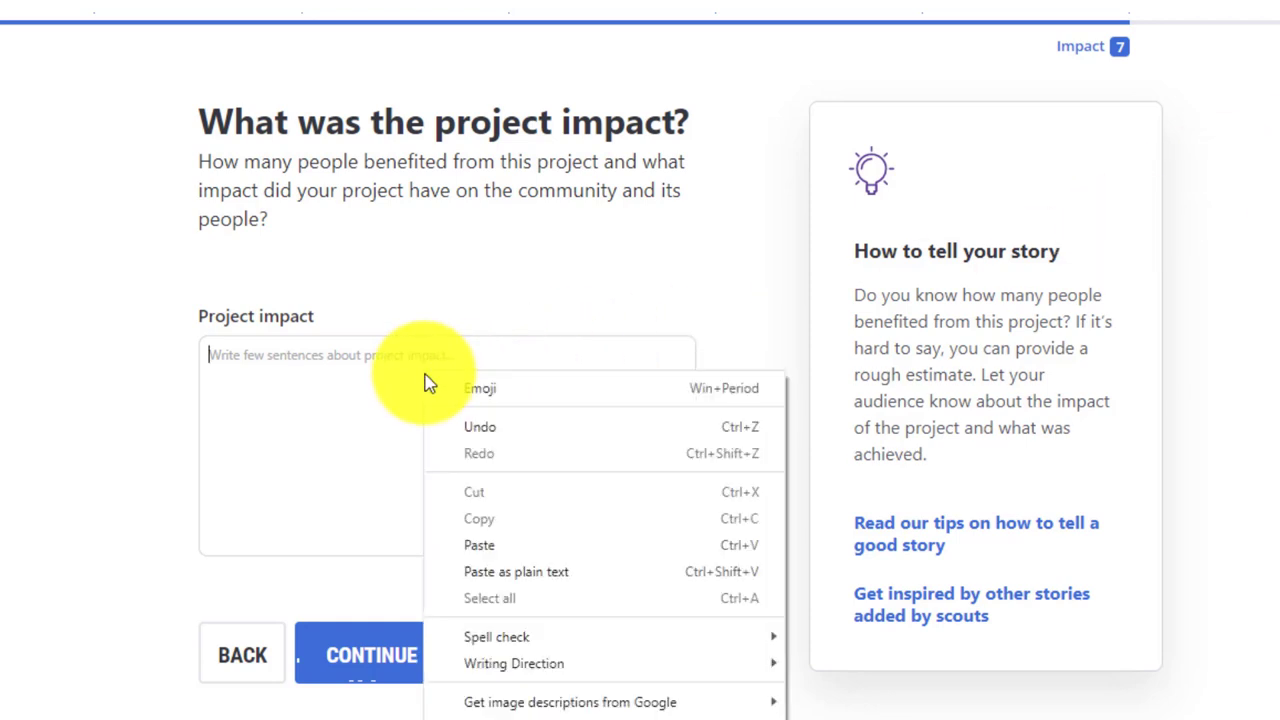
left_click(477, 550)
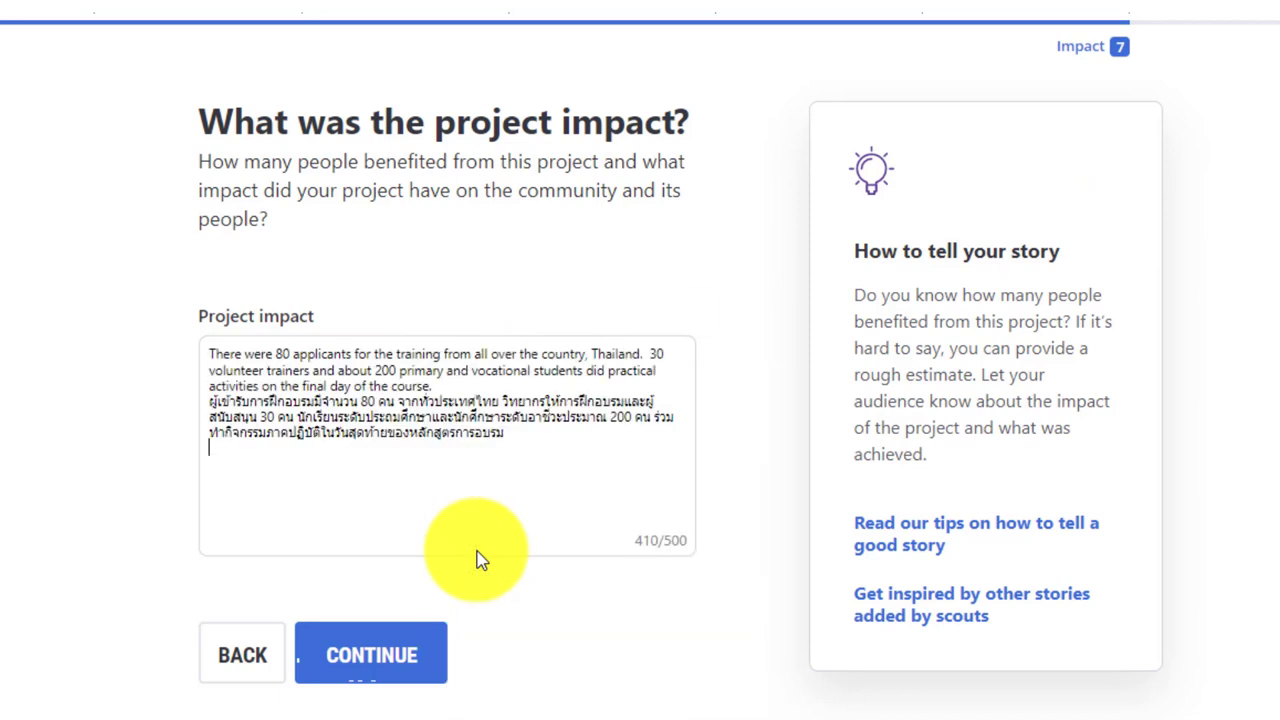
left_click(445, 389)
key("Return")
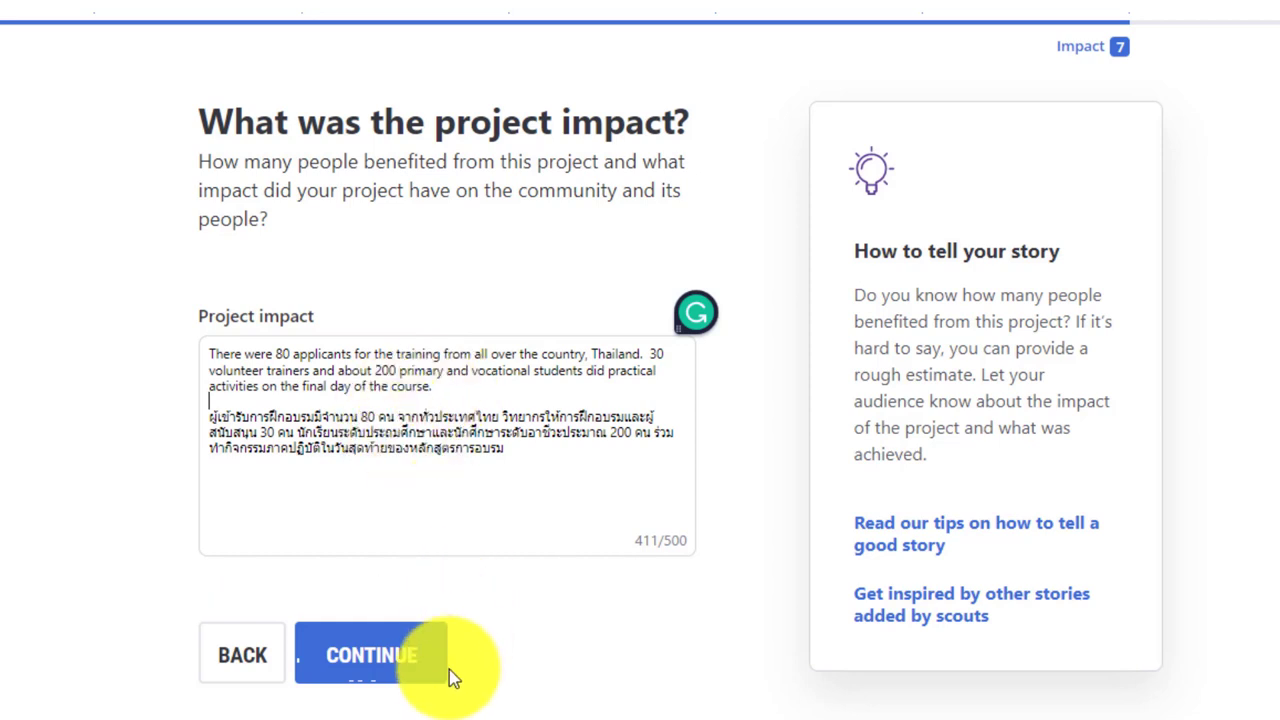
left_click(381, 675)
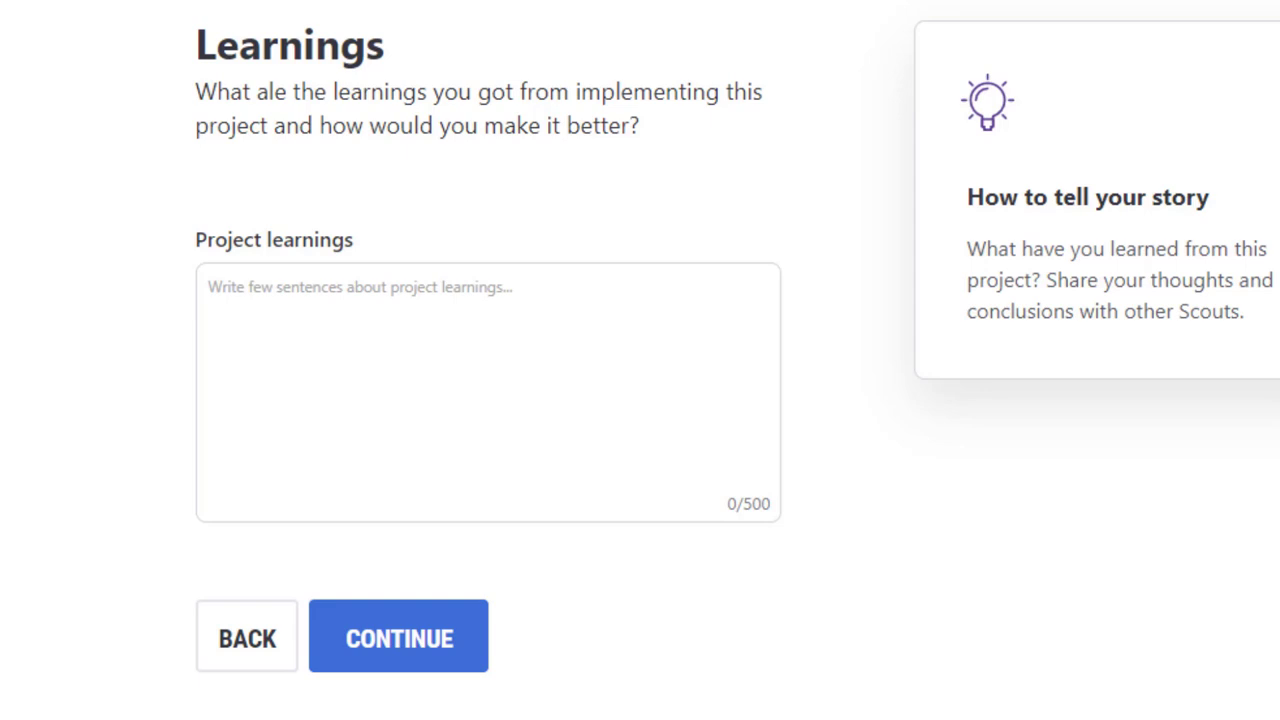
Paste the prepared Thai text into the project learnings and continue to the photos page.
left_click(477, 297)
right_click(477, 299)
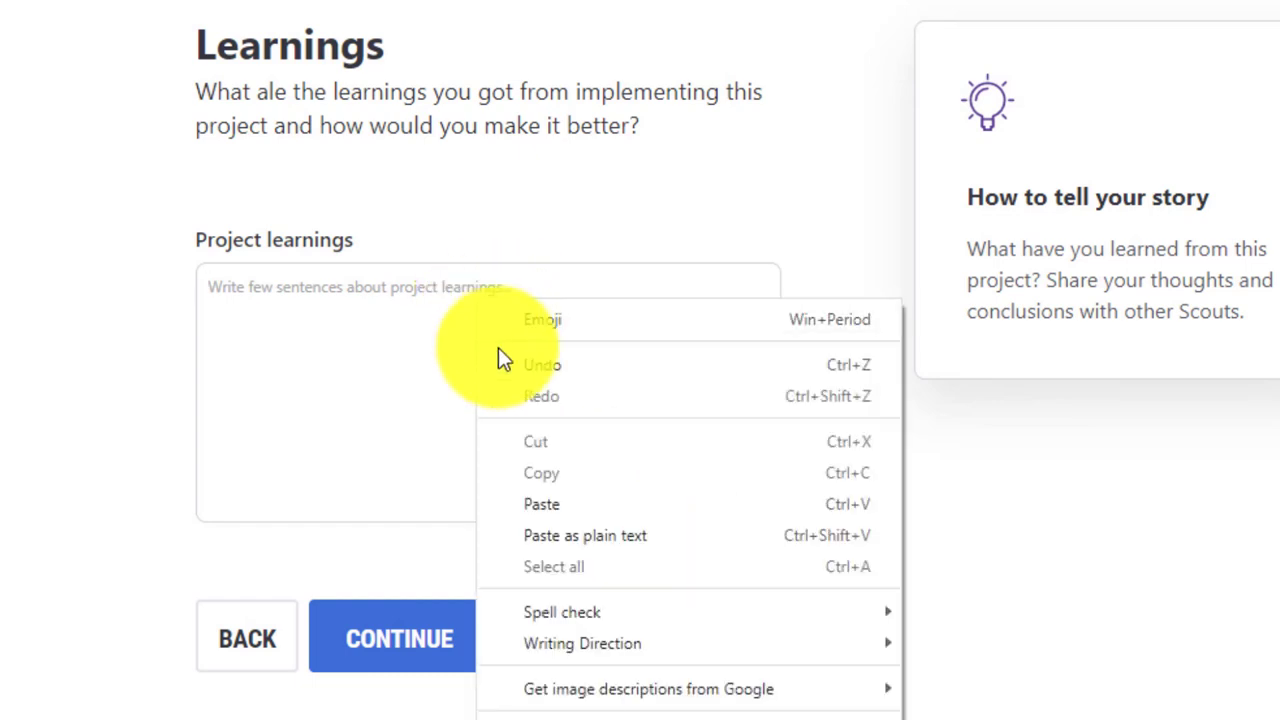
left_click(553, 505)
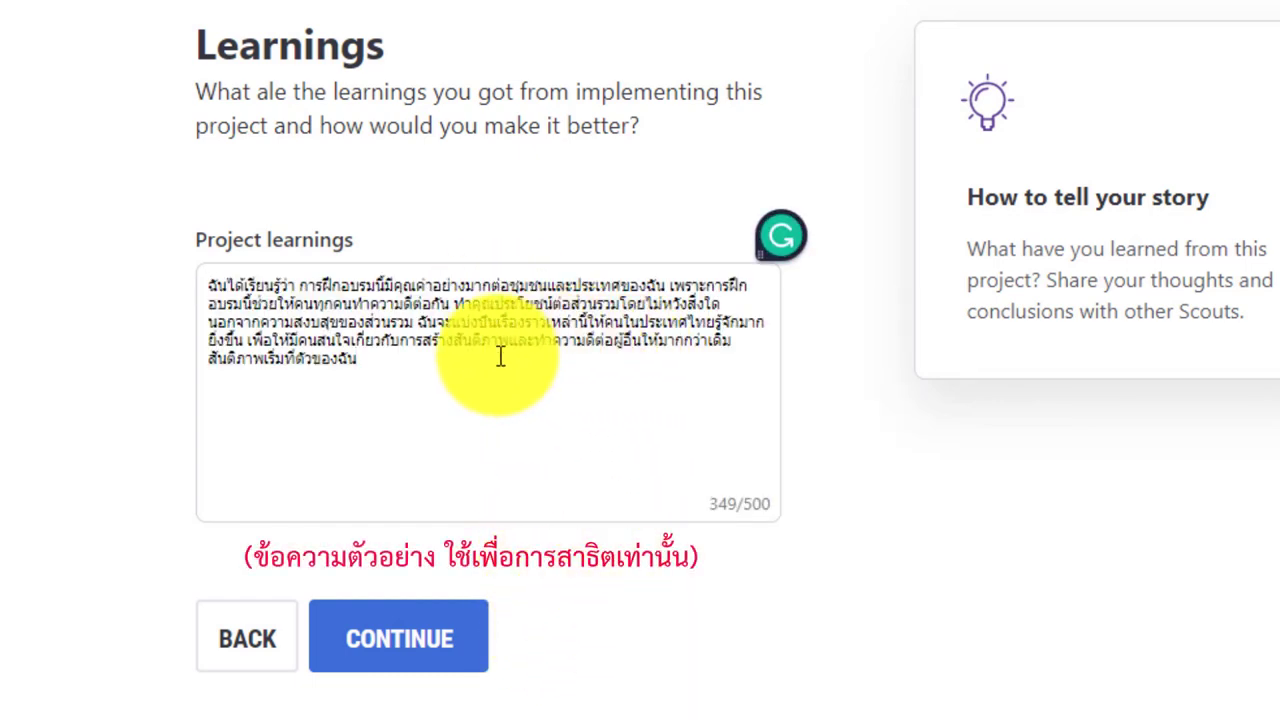
left_click(412, 652)
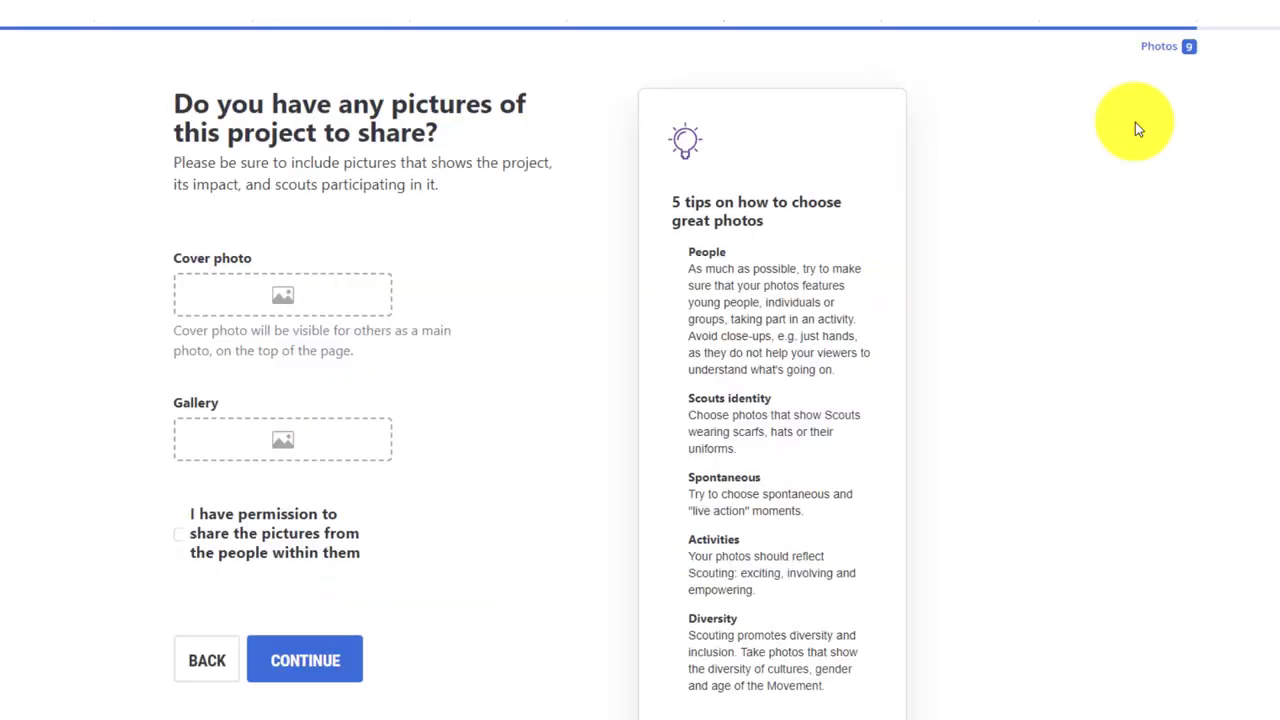